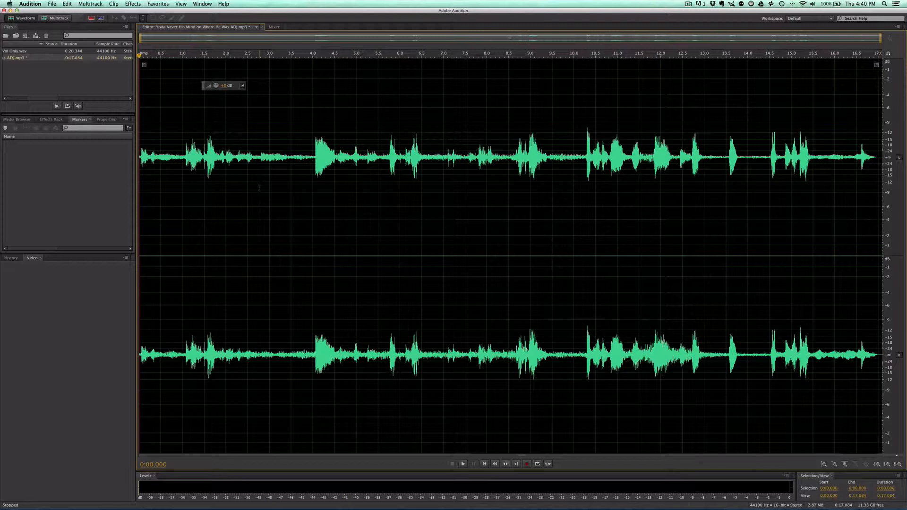
Step: Play the ADJ.mp3 recording and load the All Down preset in the 20-band Graphic Equalizer
{"action": "key", "text": "space"}
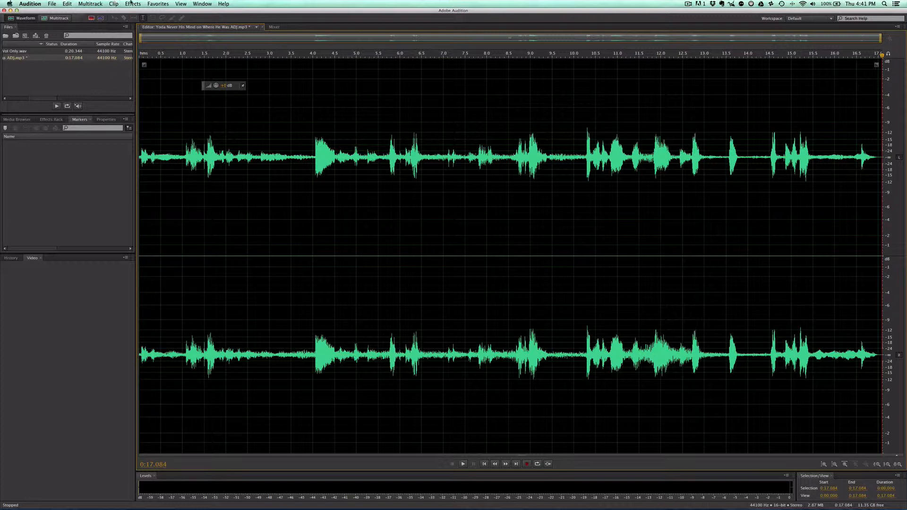
{"action": "left_click", "coordinate": [131, 5]}
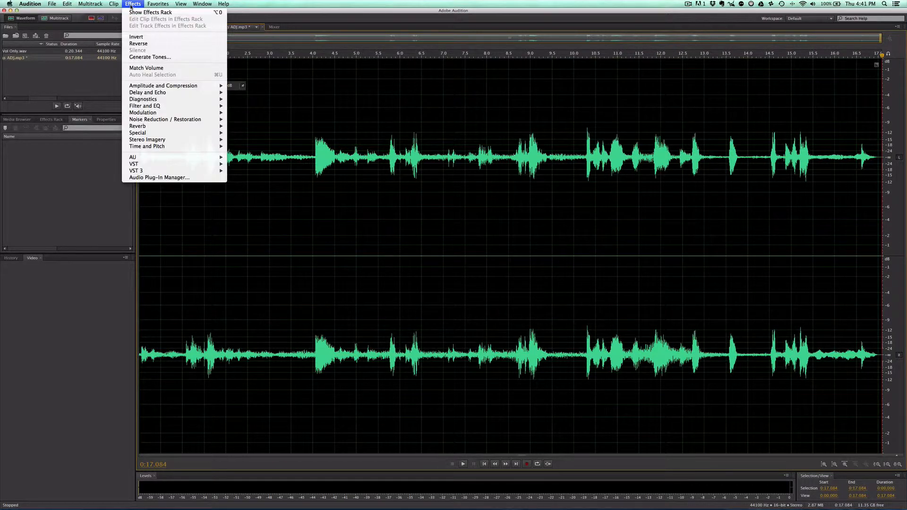
{"action": "mouse_move", "coordinate": [171, 107]}
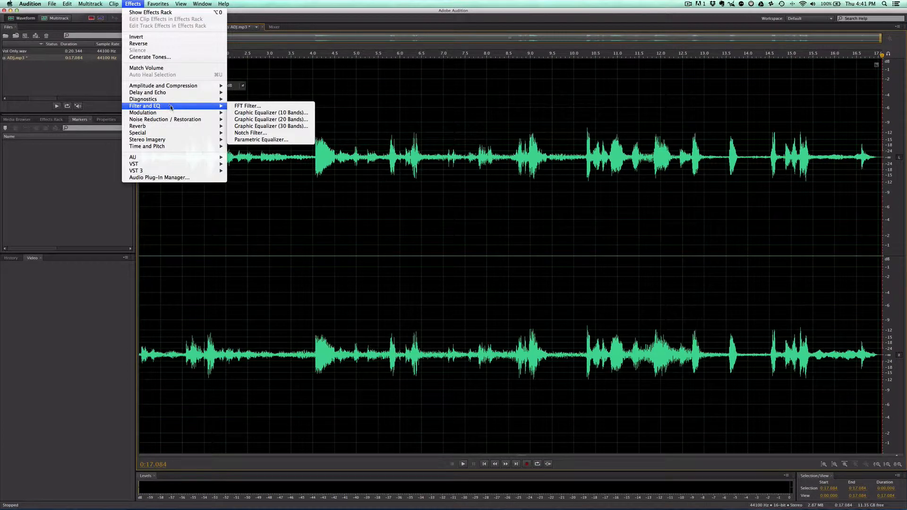
{"action": "left_click", "coordinate": [272, 121]}
{"action": "left_click", "coordinate": [360, 196]}
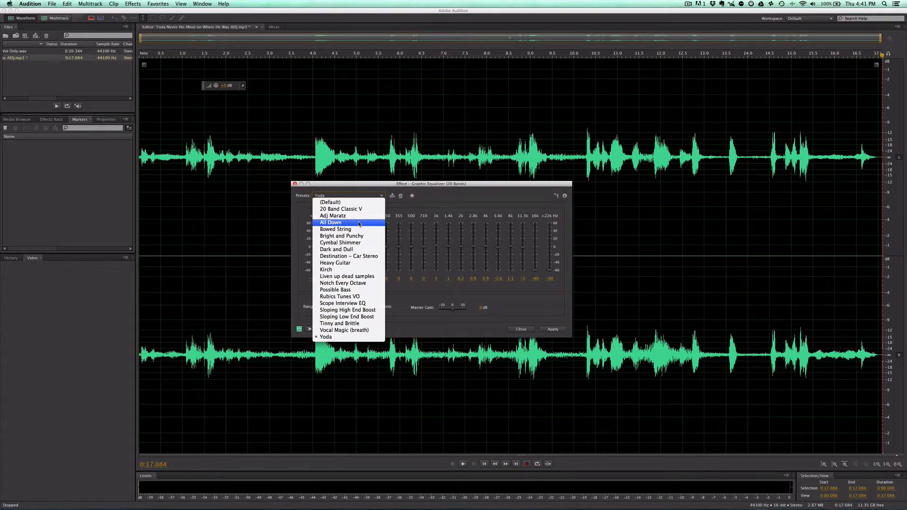
{"action": "left_click", "coordinate": [360, 223]}
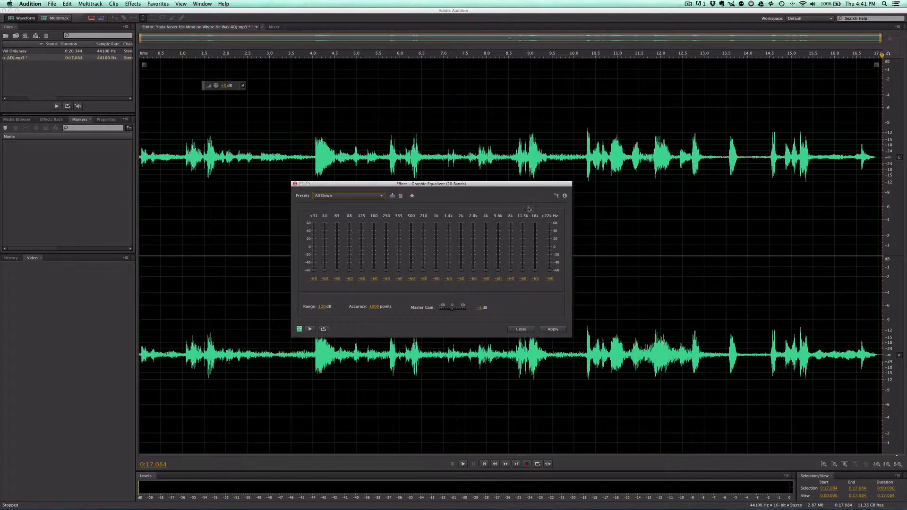
Step: Play from the start and sweep the lowest equalizer bands, from below 31 Hz up to 63 Hz, to audition each one
{"action": "left_click", "coordinate": [153, 56]}
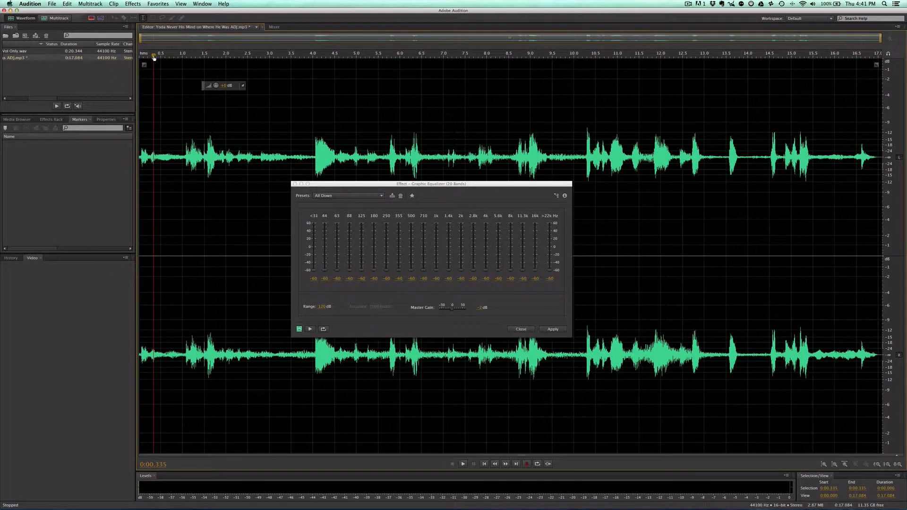
{"action": "left_click_drag", "start_coordinate": [154, 57], "coordinate": [105, 59]}
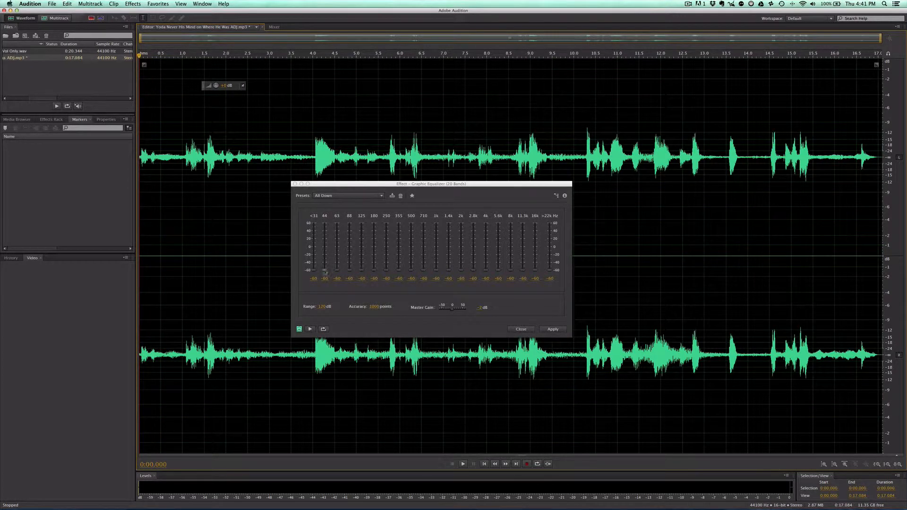
{"action": "key", "text": "space"}
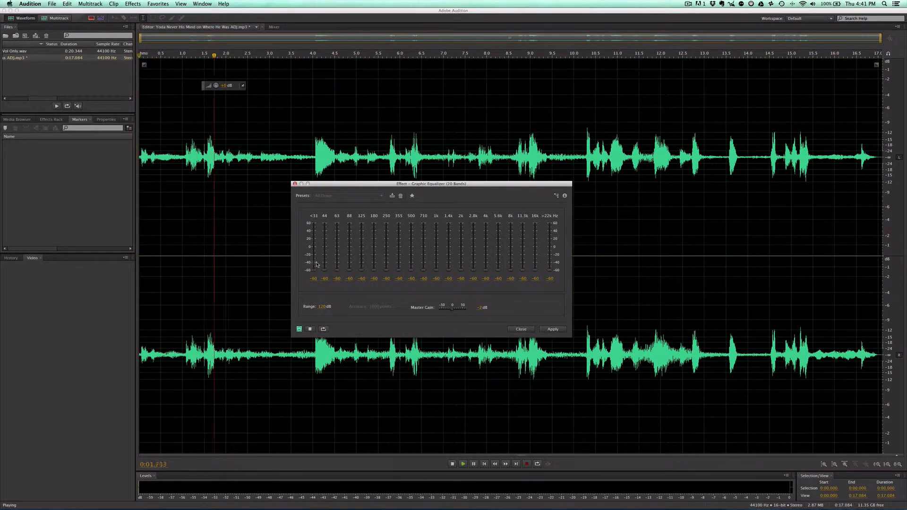
{"action": "left_click_drag", "start_coordinate": [317, 265], "coordinate": [338, 281]}
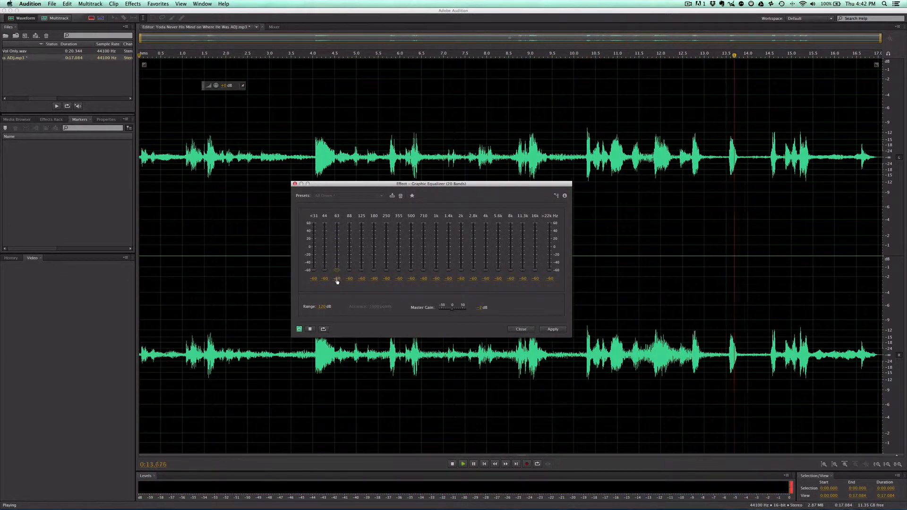
{"action": "key", "text": "space"}
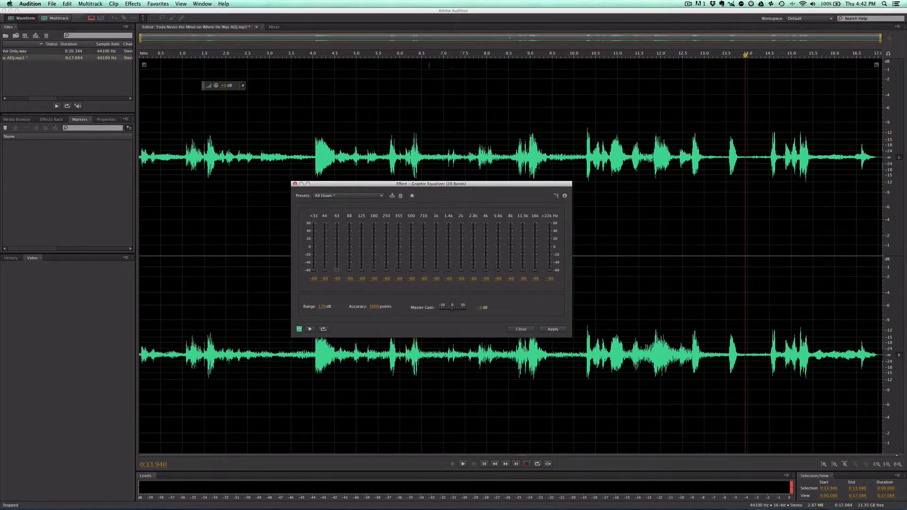
Step: Play from the start and sweep the highest equalizer bands, above 22 kHz and 16 kHz, closing the equalizer without applying it
{"action": "left_click", "coordinate": [123, 95]}
{"action": "key", "text": "Home"}
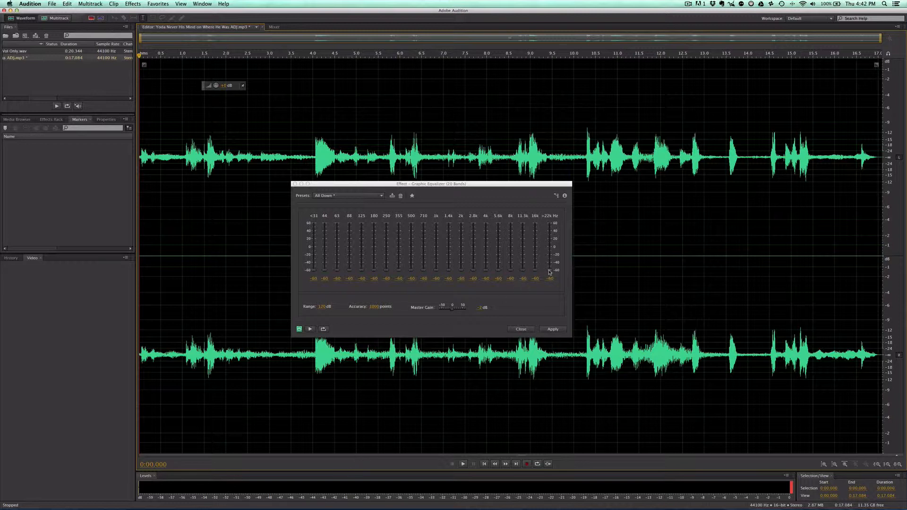
{"action": "key", "text": "space"}
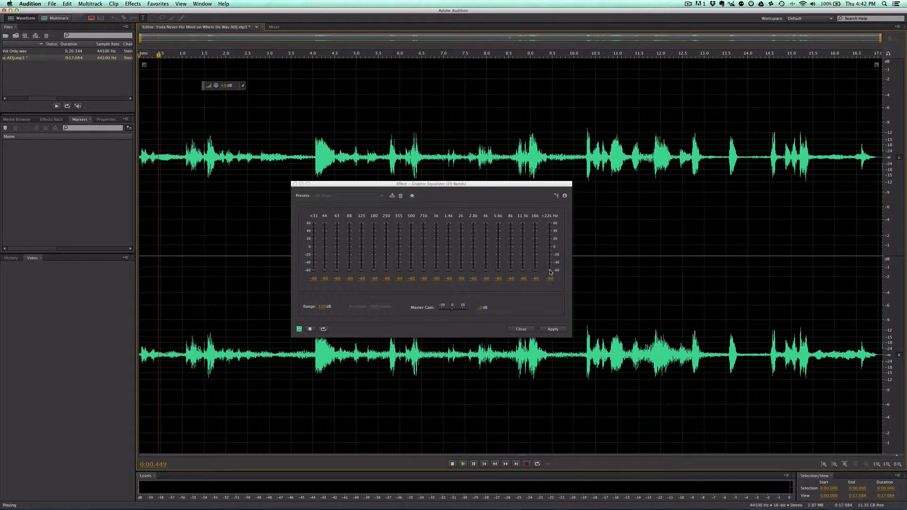
{"action": "left_click_drag", "start_coordinate": [550, 271], "coordinate": [538, 286]}
{"action": "key", "text": "space"}
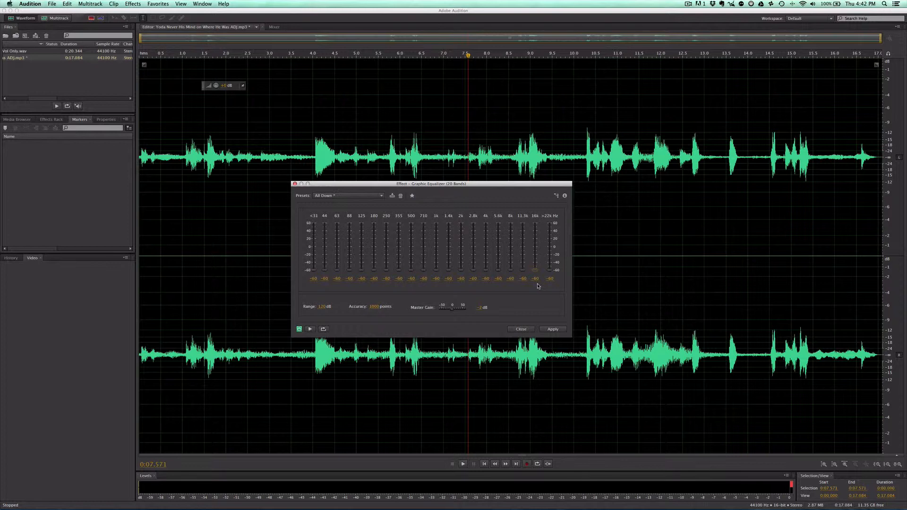
{"action": "left_click", "coordinate": [296, 184]}
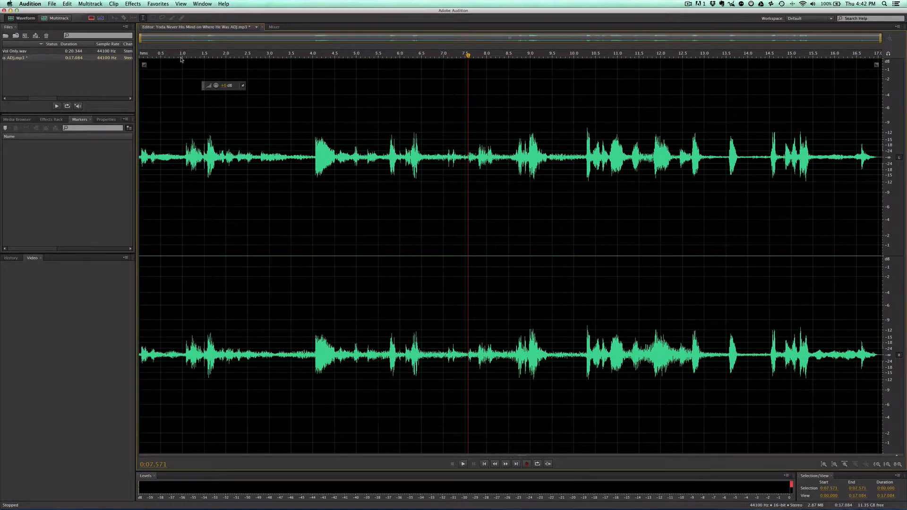
Step: Set up an FFT Filter with the Kill The Mic Rumble preset
{"action": "left_click", "coordinate": [159, 4]}
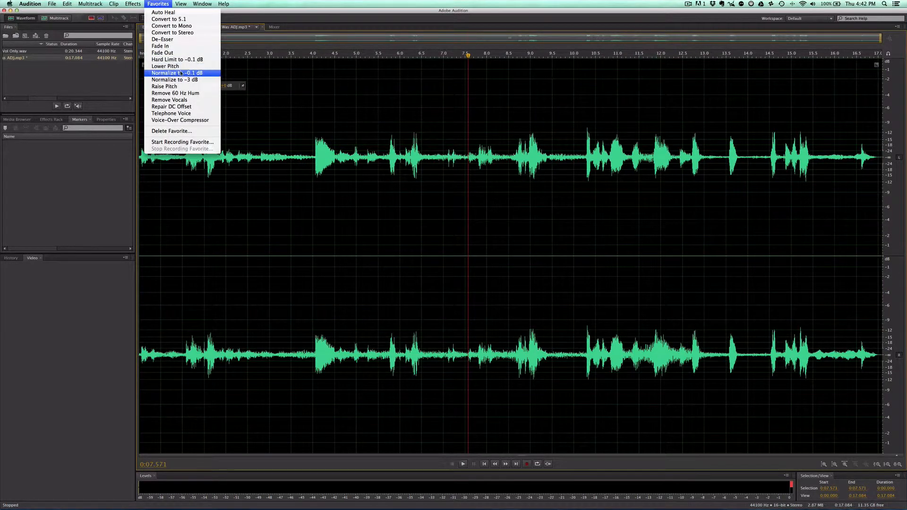
{"action": "mouse_move", "coordinate": [132, 6]}
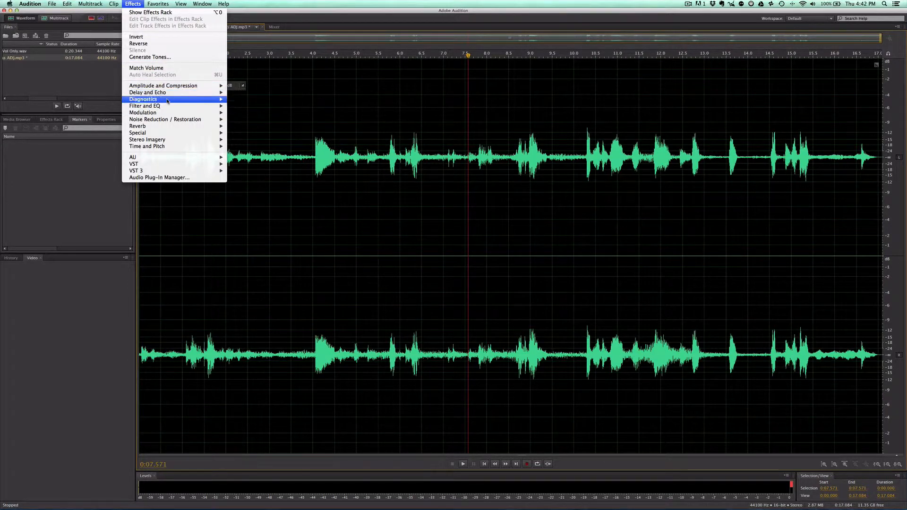
{"action": "mouse_move", "coordinate": [168, 106]}
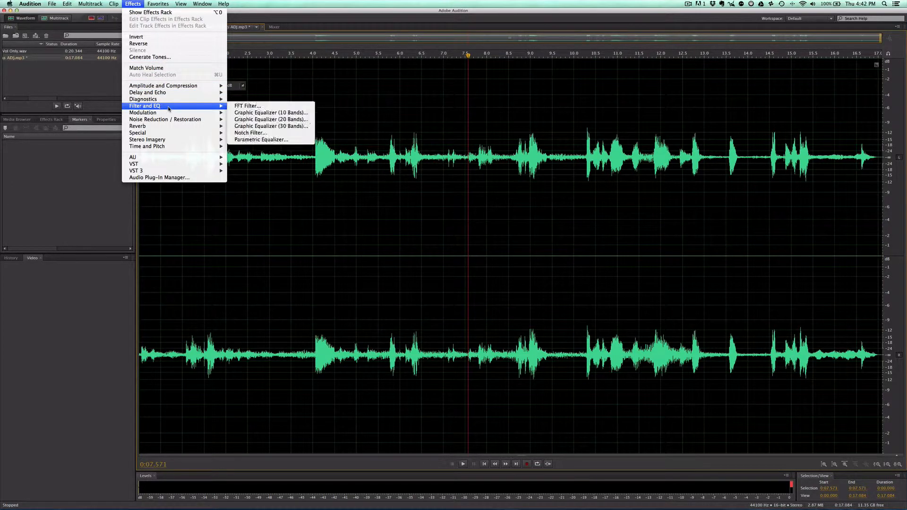
{"action": "left_click", "coordinate": [247, 106]}
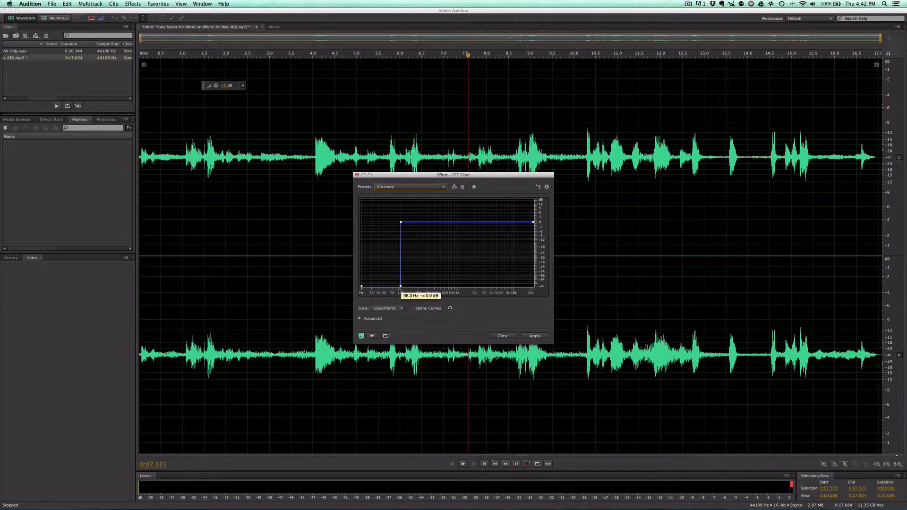
{"action": "left_click", "coordinate": [419, 187]}
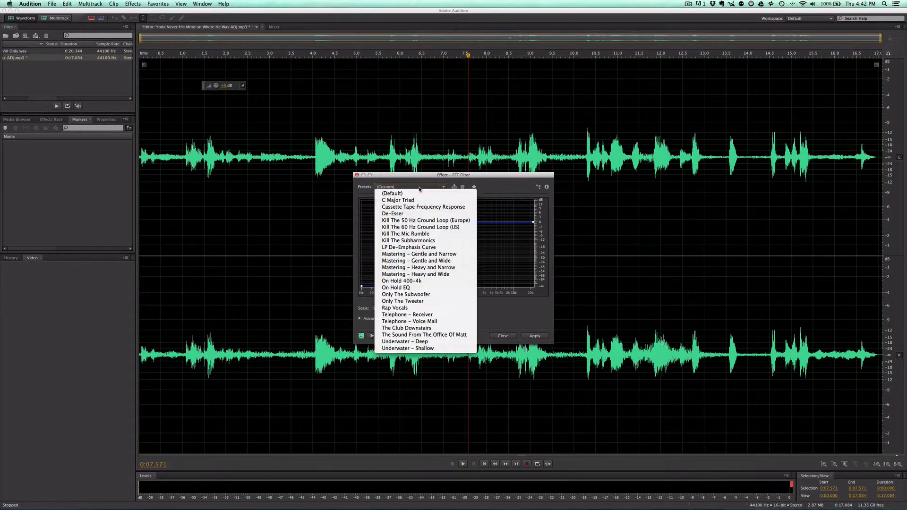
{"action": "left_click", "coordinate": [418, 236]}
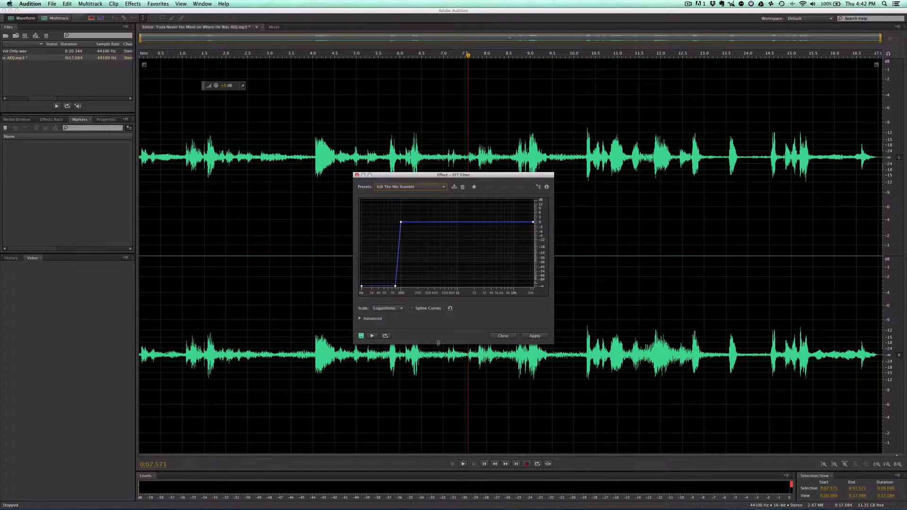
Step: Preview the mic rumble filter with and without bypass and apply it to the whole clip
{"action": "left_click", "coordinate": [535, 336]}
{"action": "left_click", "coordinate": [373, 336]}
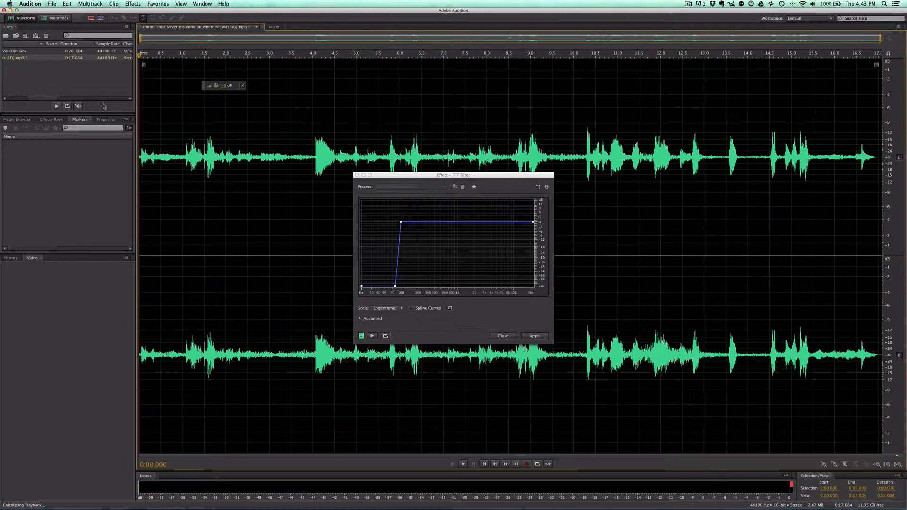
{"action": "left_click", "coordinate": [362, 336]}
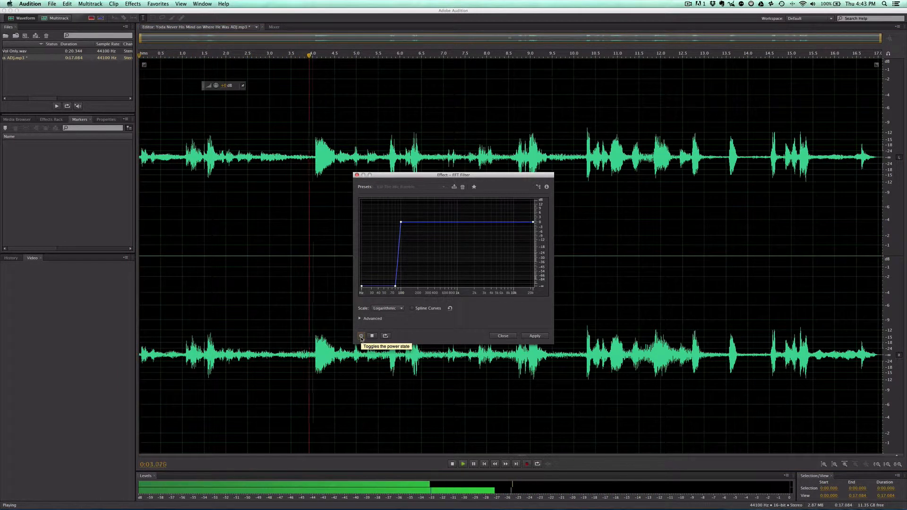
{"action": "left_click", "coordinate": [361, 336]}
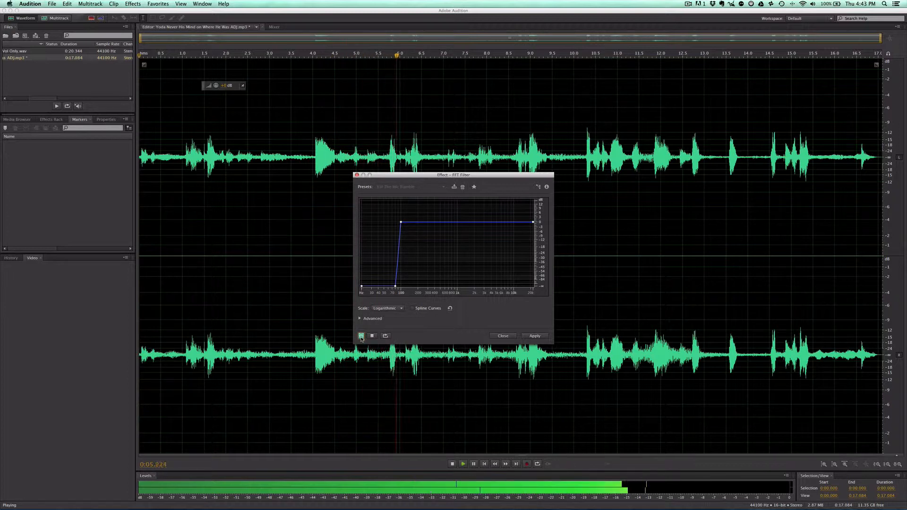
{"action": "key", "text": "space"}
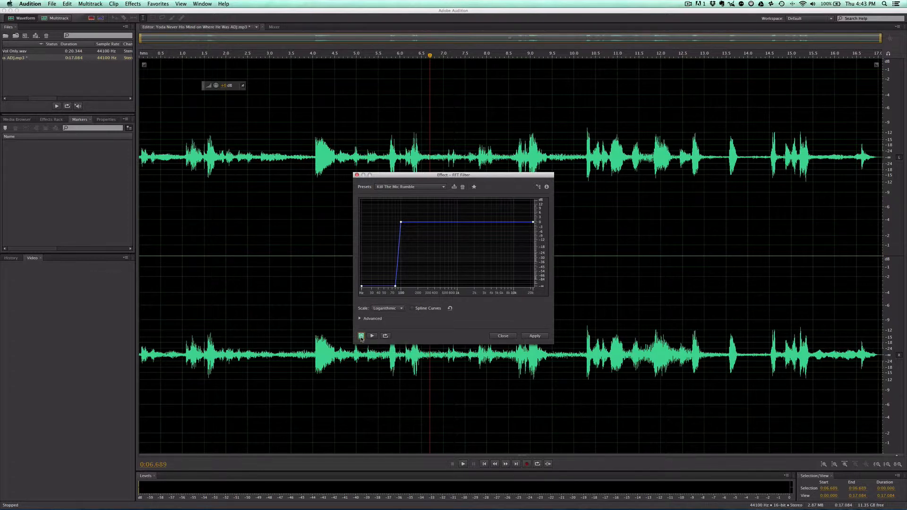
{"action": "left_click", "coordinate": [535, 337]}
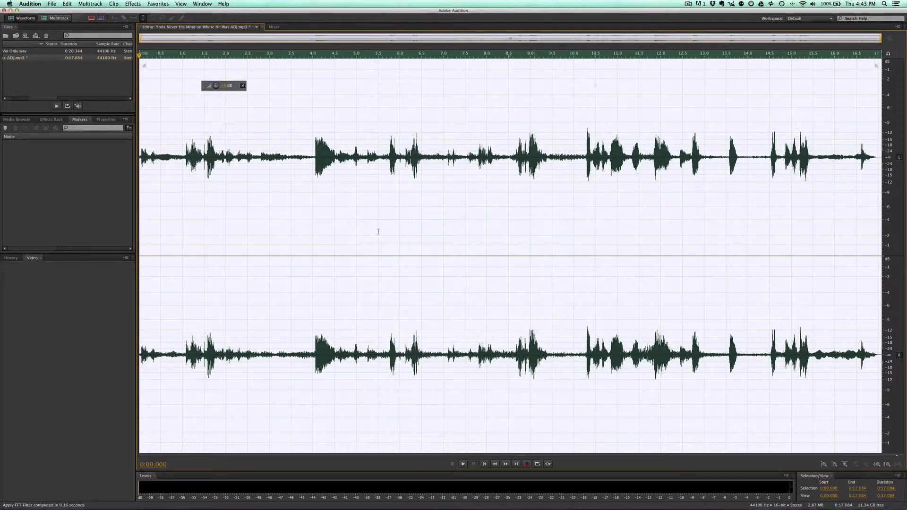
{"action": "left_click", "coordinate": [292, 123]}
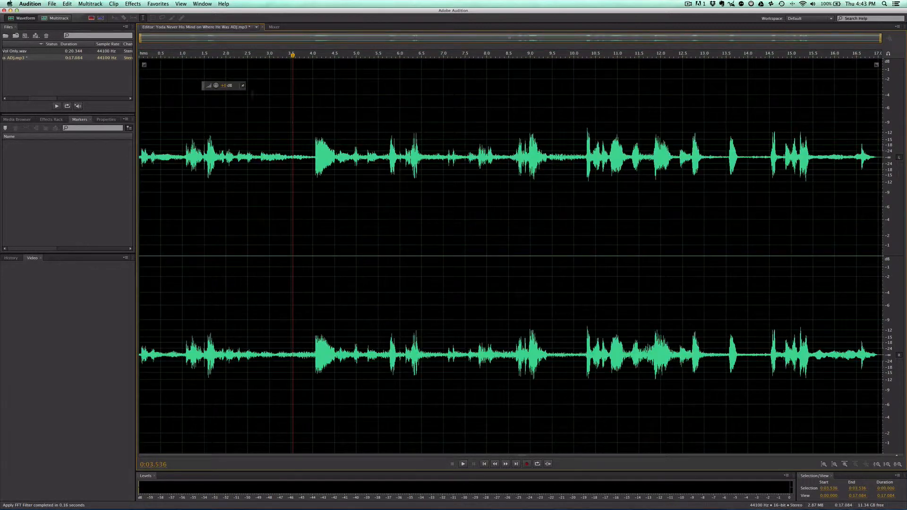
Step: Apply the 20-band Graphic Equalizer with the Yoda preset to the whole clip
{"action": "left_click", "coordinate": [137, 4]}
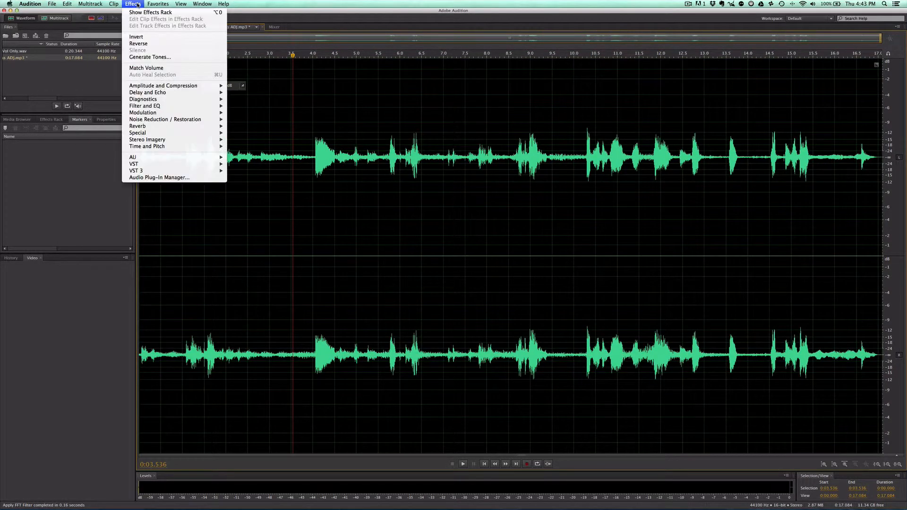
{"action": "mouse_move", "coordinate": [179, 107]}
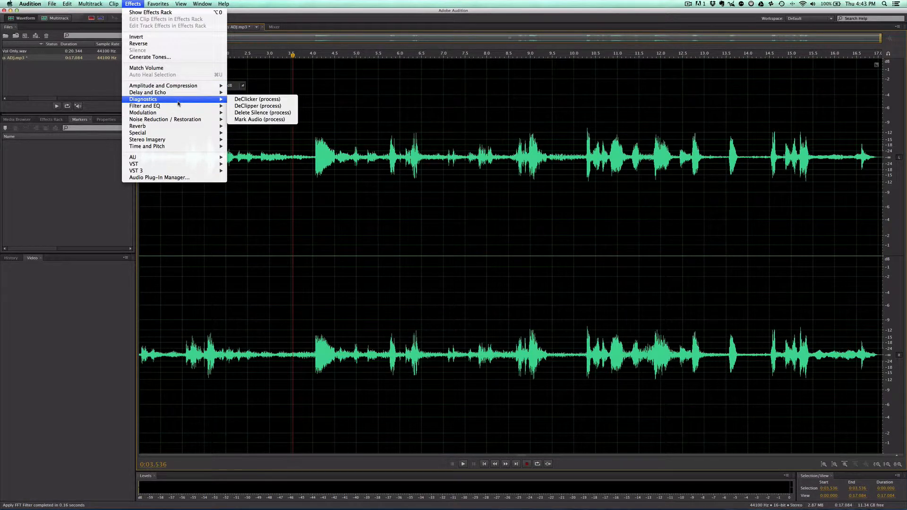
{"action": "left_click", "coordinate": [294, 119]}
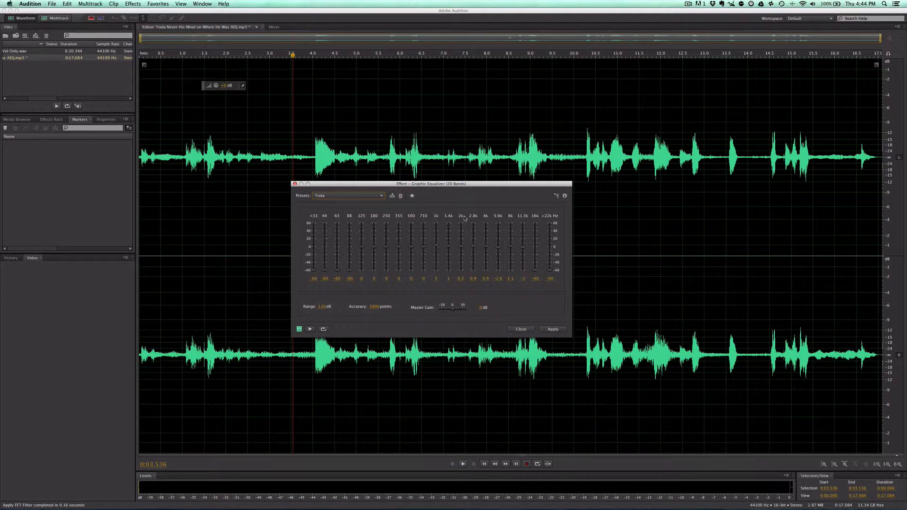
{"action": "left_click", "coordinate": [553, 330]}
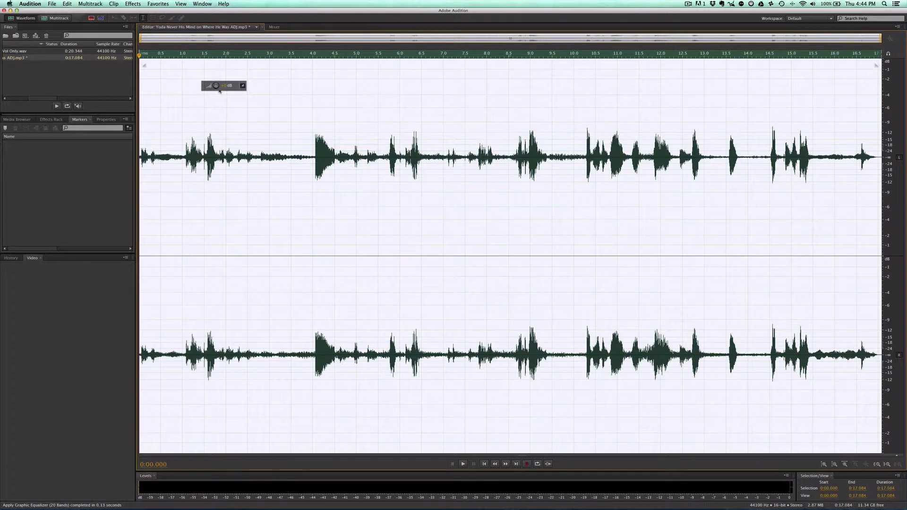
Step: Amplify the whole clip until its highest peaks come close to 0 dB
{"action": "mouse_move", "coordinate": [216, 86]}
{"action": "left_mouse_down"}
{"action": "mouse_move", "coordinate": [254, 83]}
{"action": "mouse_move", "coordinate": [228, 85]}
{"action": "left_mouse_up"}
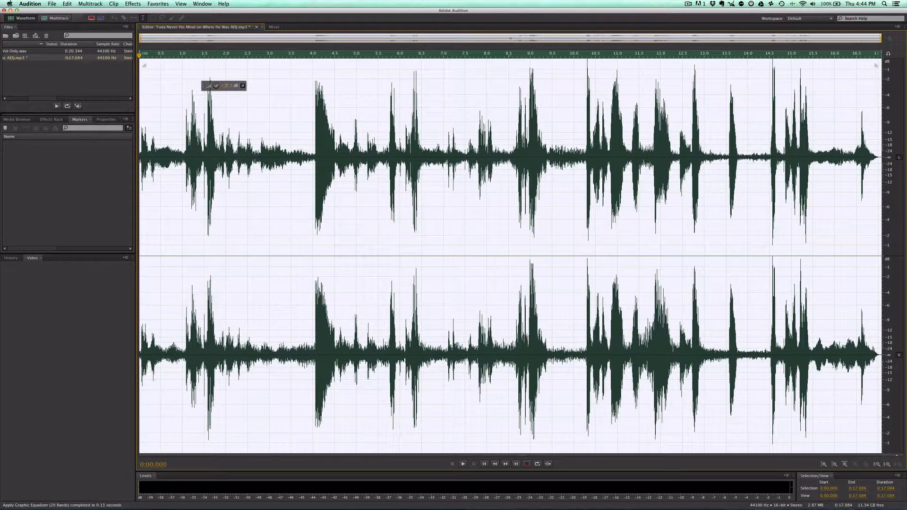
{"action": "left_click_drag", "start_coordinate": [228, 85], "coordinate": [227, 87]}
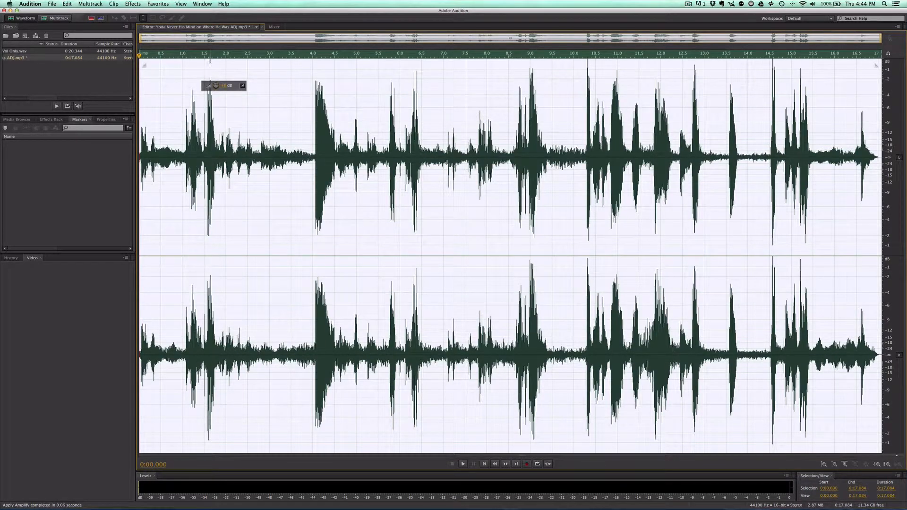
{"action": "left_click", "coordinate": [263, 82]}
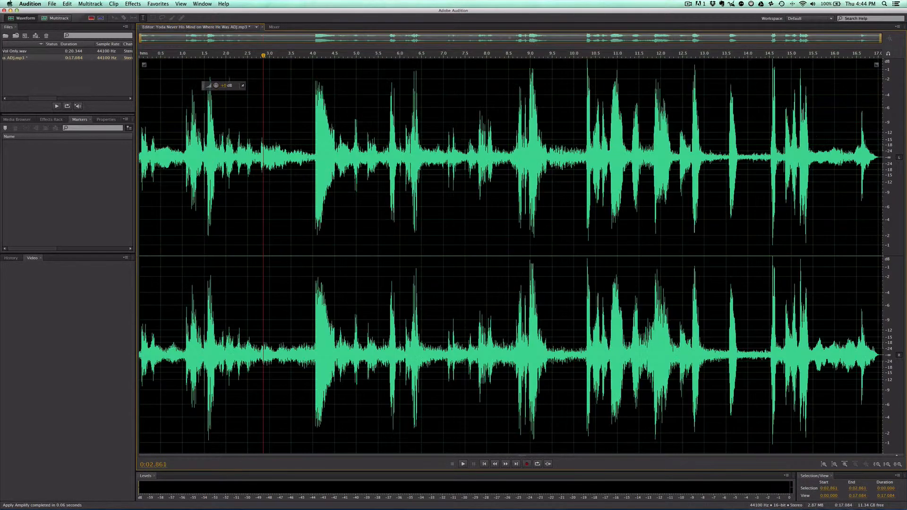
Step: Compare the equalized ADJ.mp3 with the Vol Only.wav version by playing the two files alternately
{"action": "left_click_drag", "start_coordinate": [166, 55], "coordinate": [120, 66]}
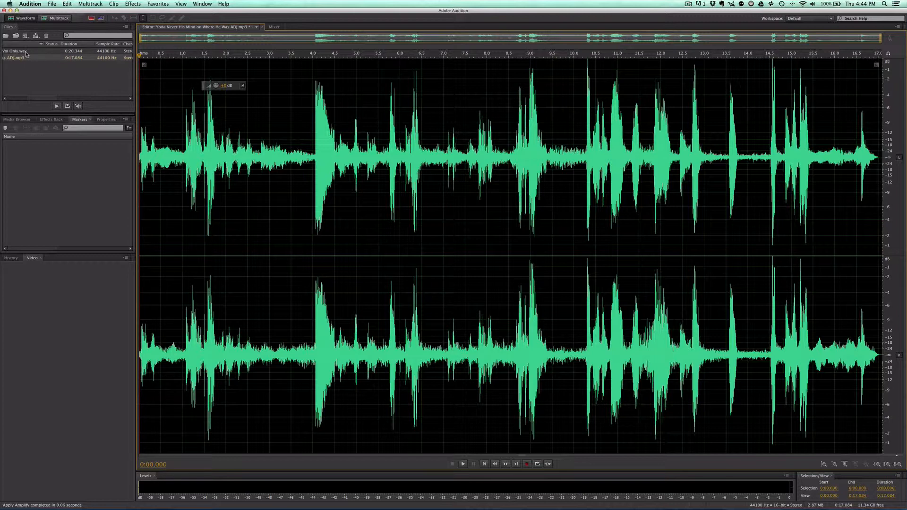
{"action": "double_click", "coordinate": [26, 51]}
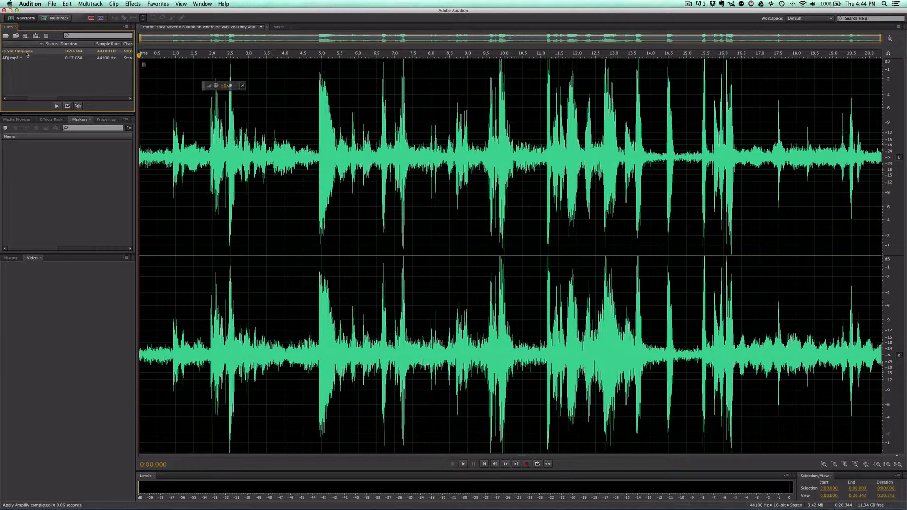
{"action": "key", "text": "space"}
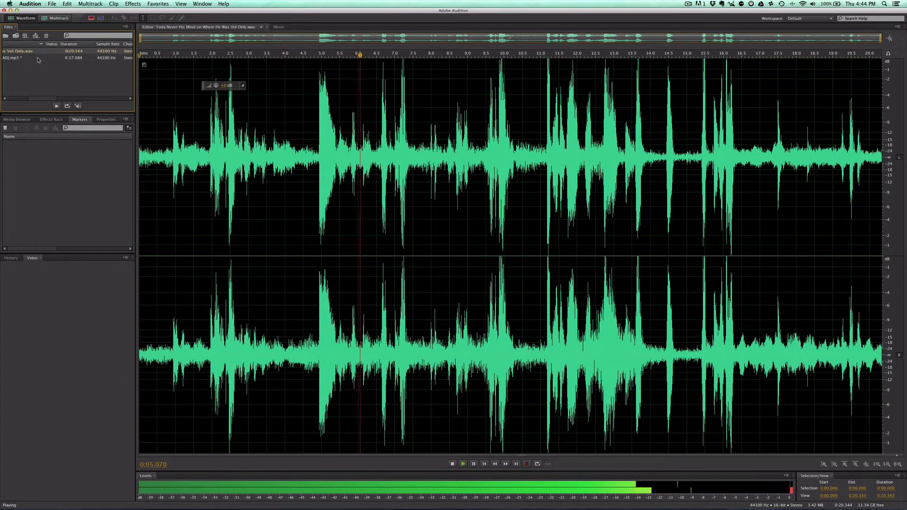
{"action": "key", "text": "space"}
{"action": "double_click", "coordinate": [38, 57]}
{"action": "key", "text": "space"}
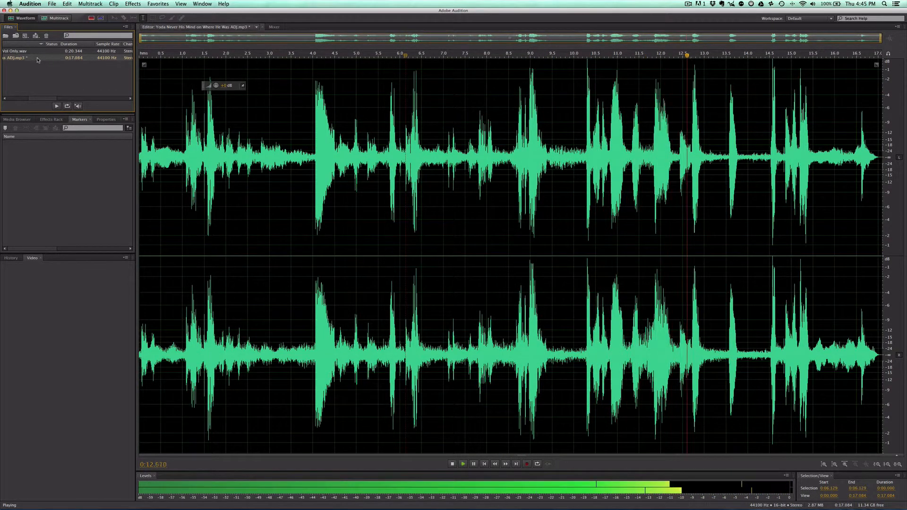
{"action": "key", "text": "space"}
{"action": "double_click", "coordinate": [34, 53]}
{"action": "key", "text": "space"}
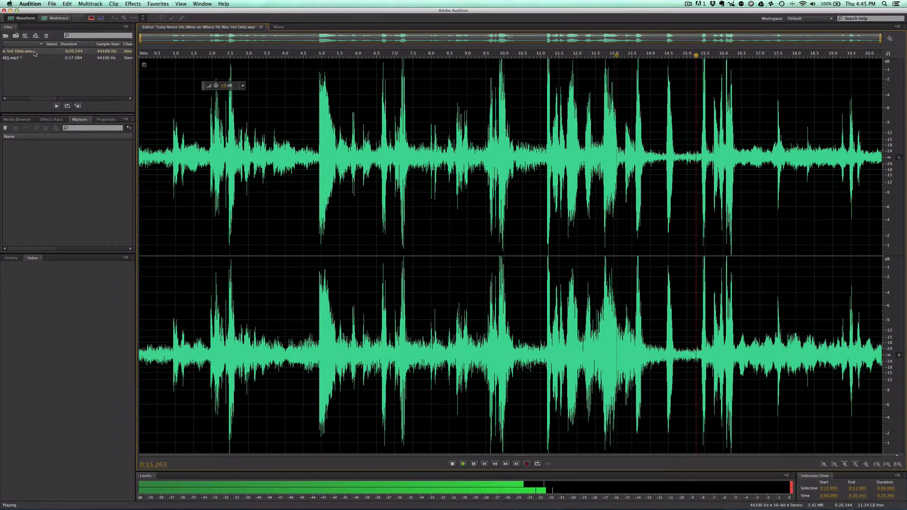
{"action": "double_click", "coordinate": [17, 57]}
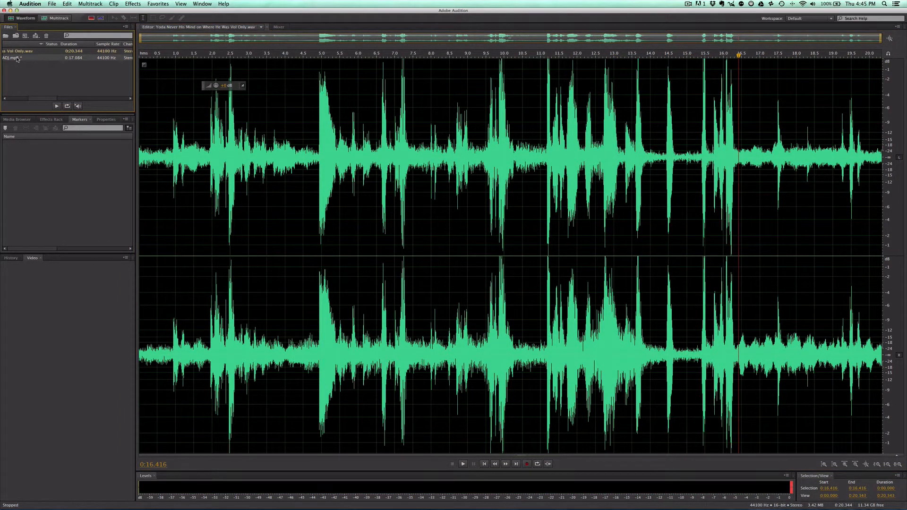